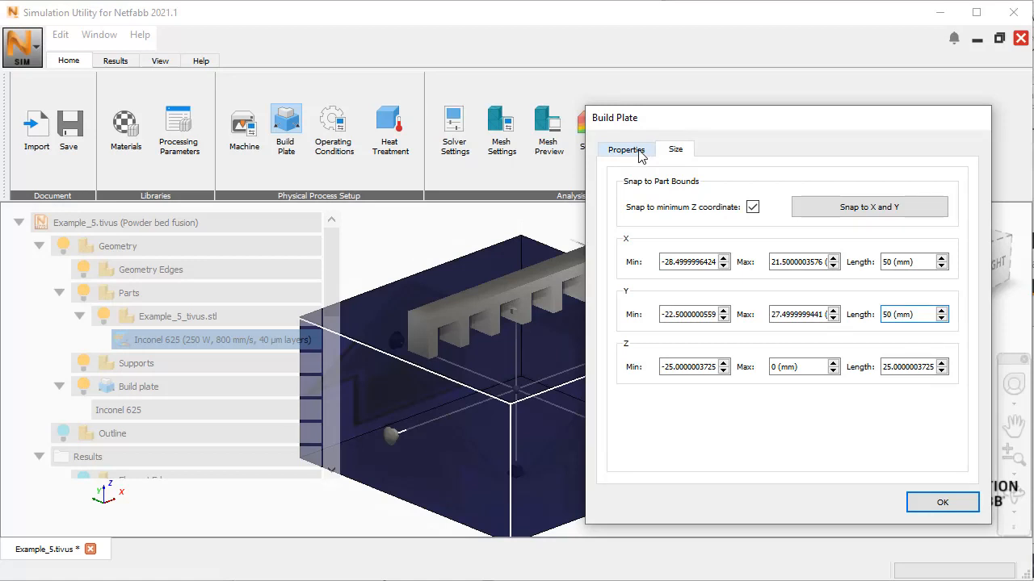
# Step: Set the build plate's heating to Controlled temperature at 100 °C
pyautogui.click(640, 154)
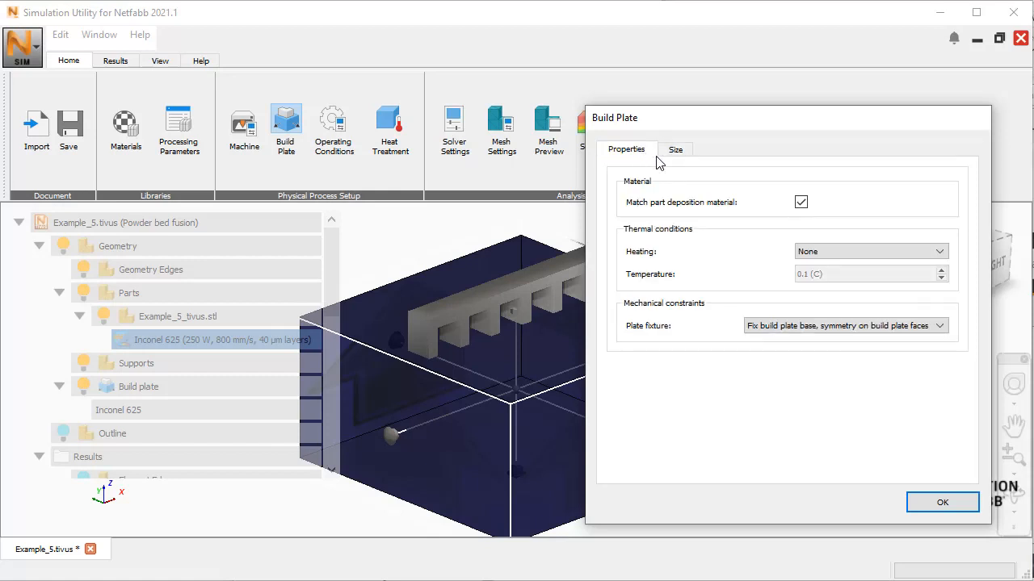
pyautogui.click(941, 255)
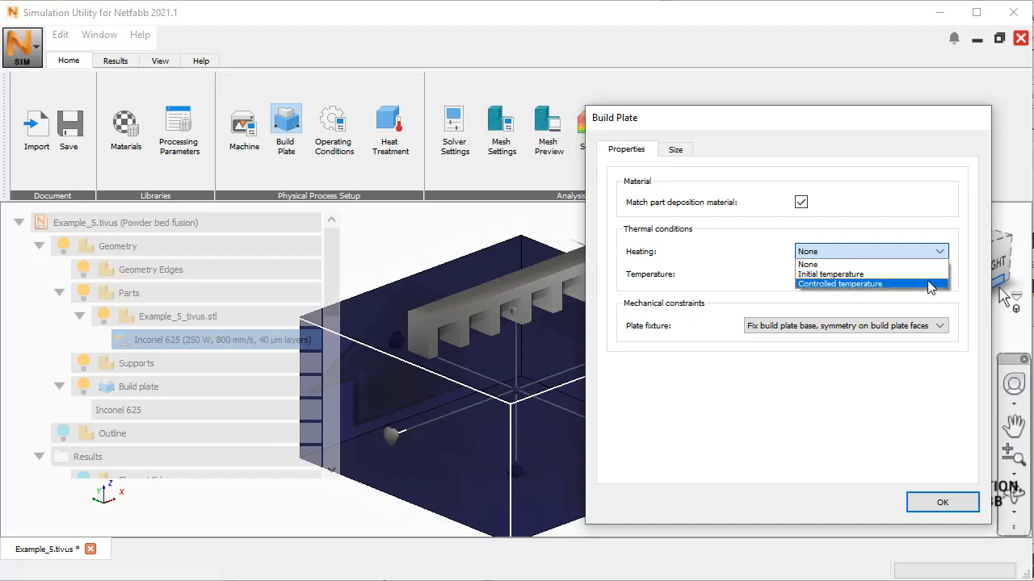
pyautogui.click(758, 257)
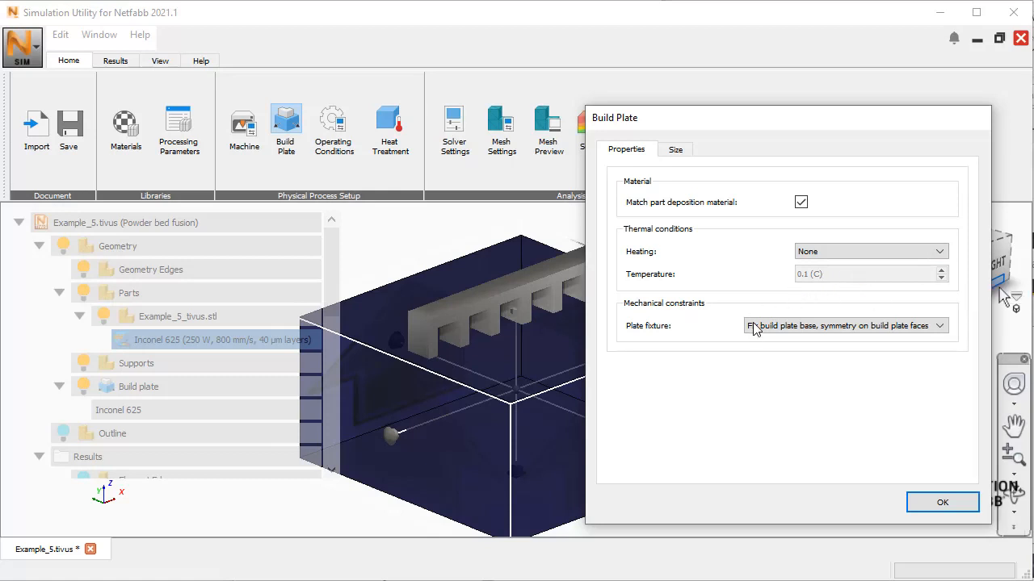
pyautogui.click(942, 326)
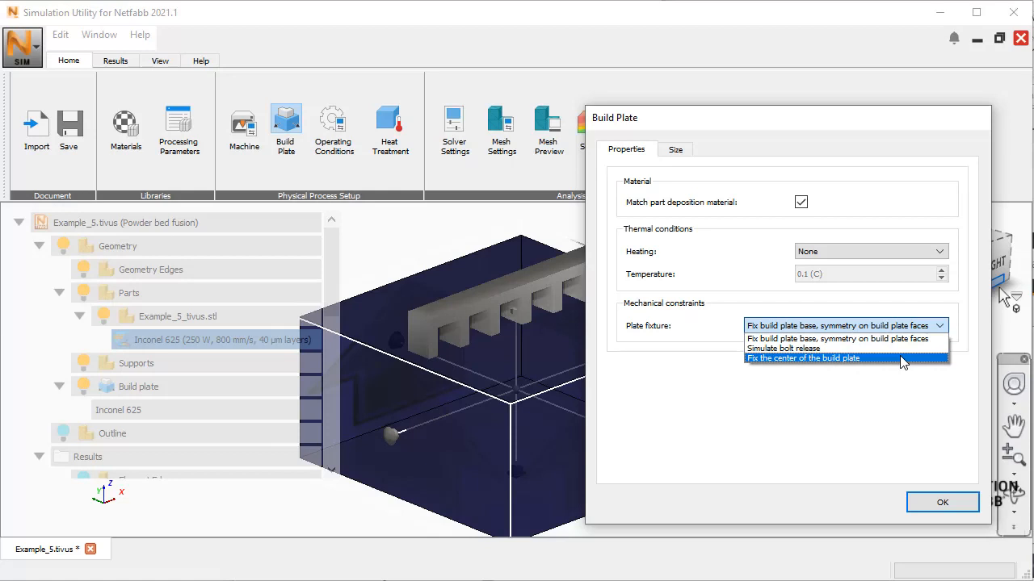
pyautogui.click(943, 253)
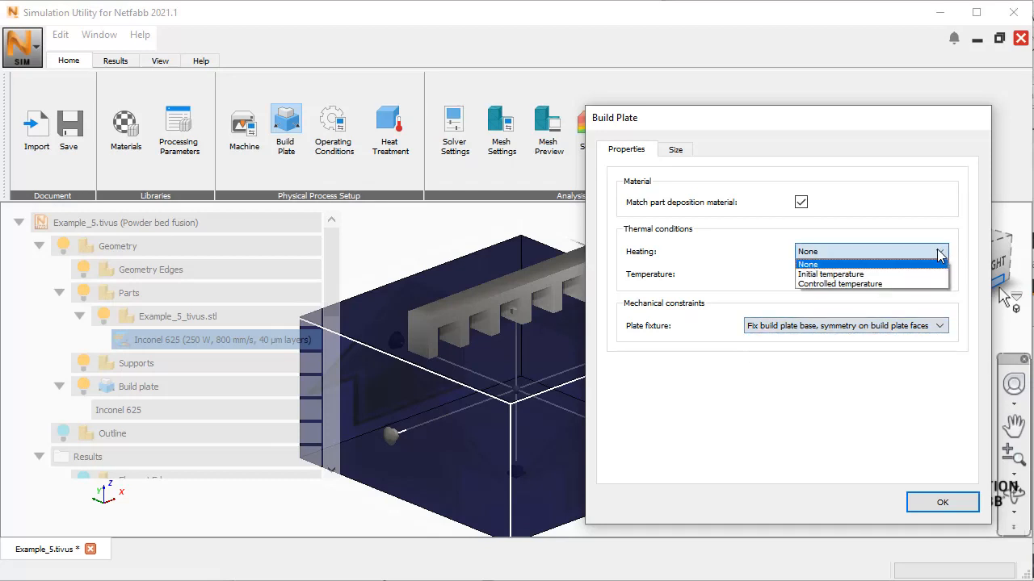
pyautogui.click(885, 289)
pyautogui.doubleClick(812, 274)
pyautogui.write('100 (C')
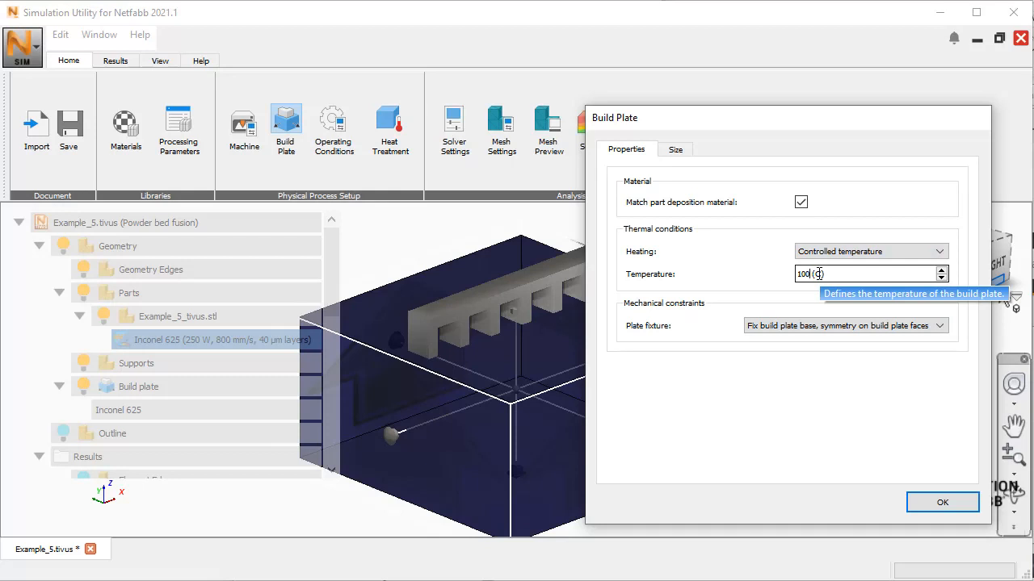
# Step: Set the build plate's fixture to Simulate bolt release and accept the build plate settings
pyautogui.click(940, 326)
pyautogui.click(869, 349)
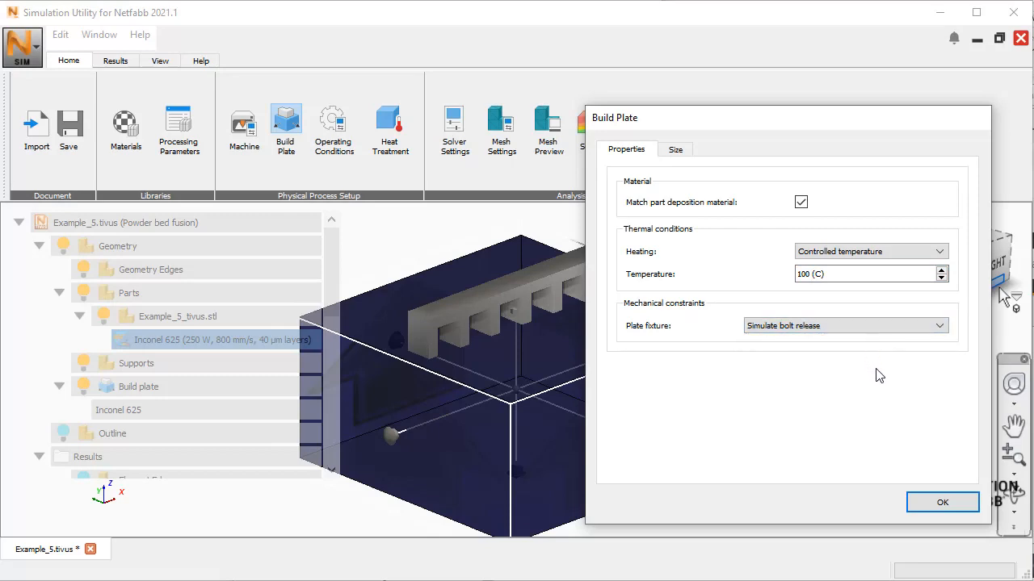
pyautogui.click(938, 503)
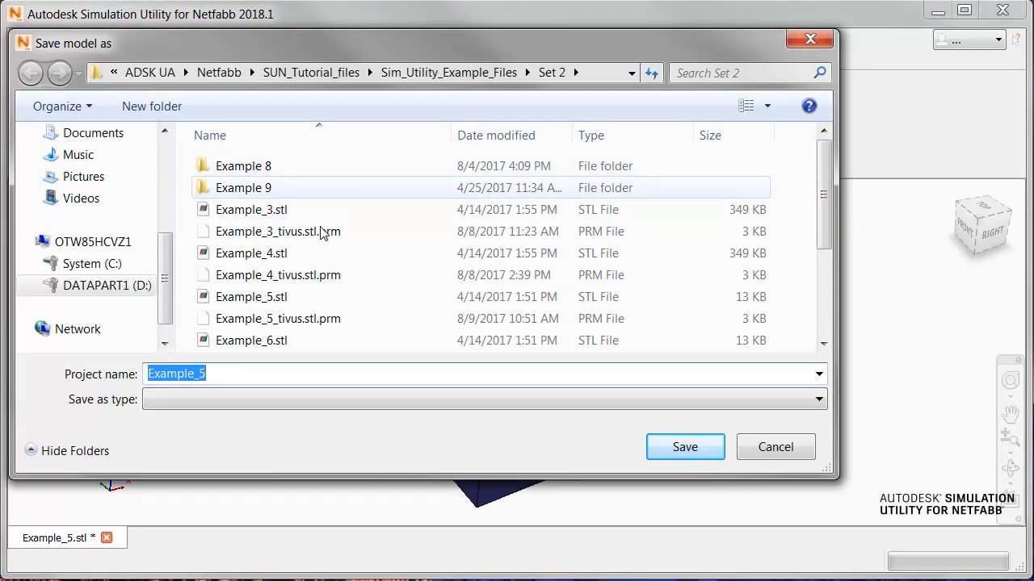
# Step: Save the project as Boundary Conditions in the SUN_Tutorial_files folder
pyautogui.click(338, 73)
pyautogui.write('B')
pyautogui.write('oundary')
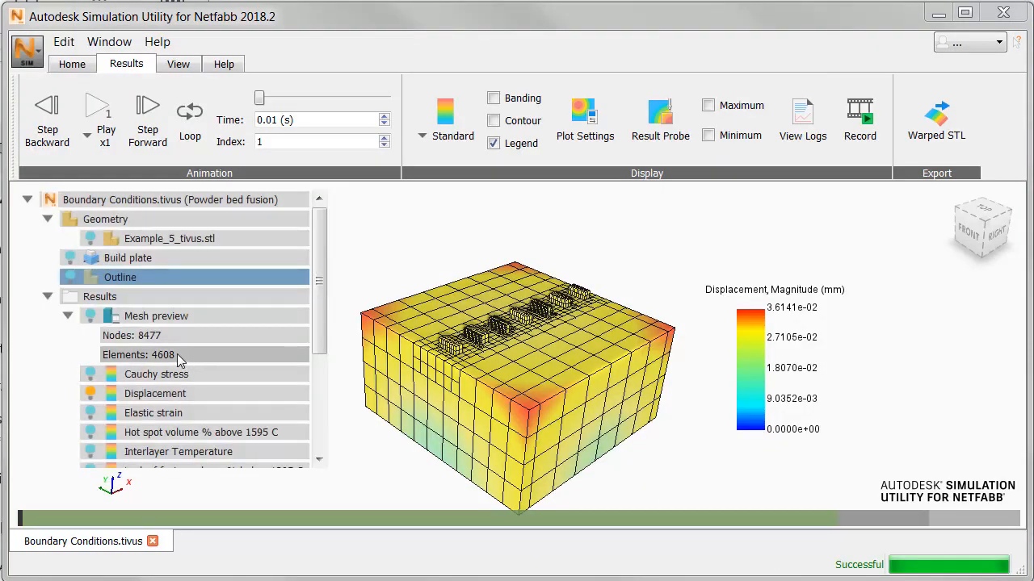
# Step: Display the Temperature result and play its animation in a continuous loop
pyautogui.moveTo(318, 307); pyautogui.dragTo(318, 419)
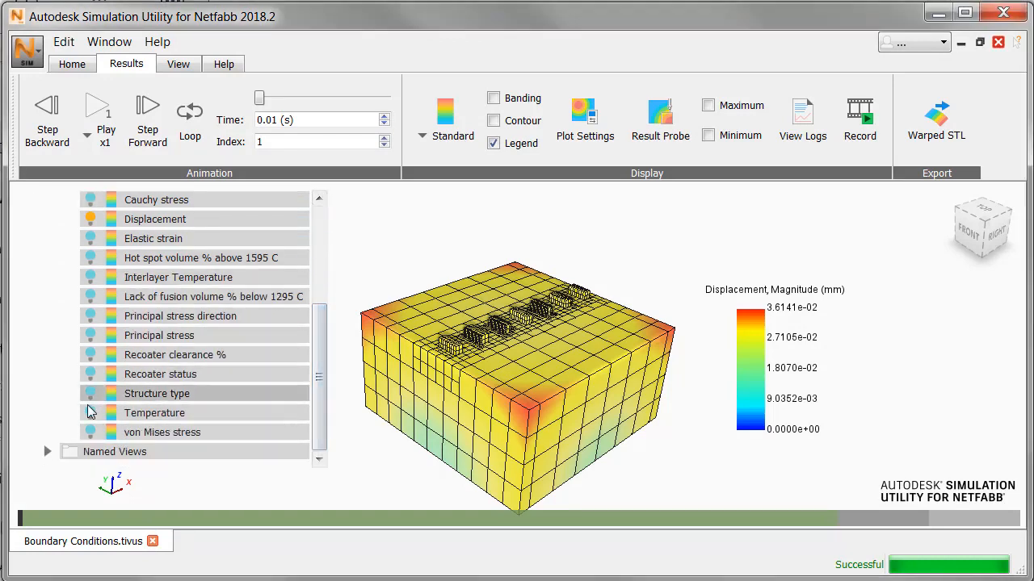
pyautogui.click(88, 412)
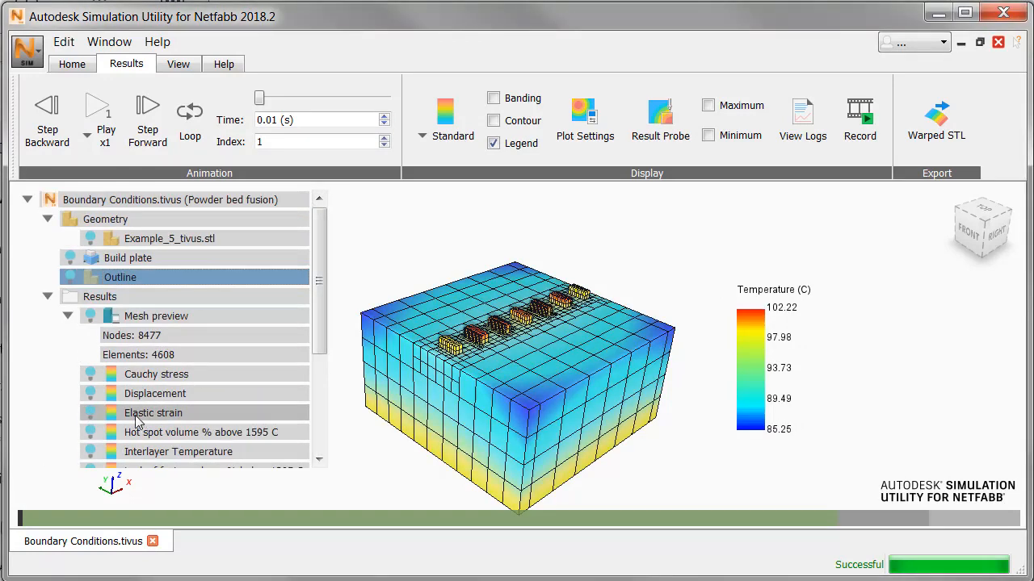
pyautogui.click(93, 116)
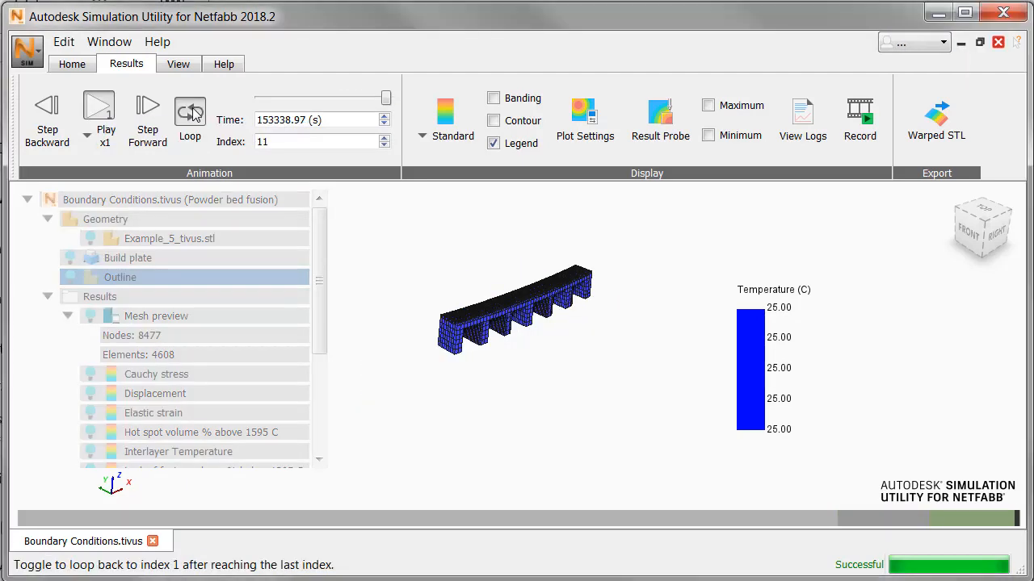
pyautogui.click(192, 113)
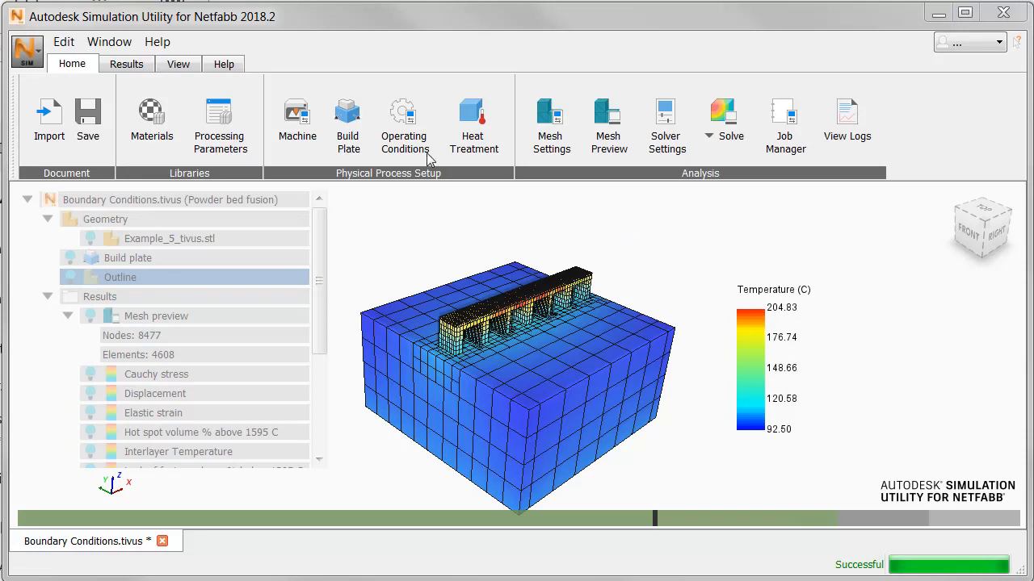
# Step: Change the thermal boundary condition in the operating conditions to Conduction to loose powder
pyautogui.click(138, 68)
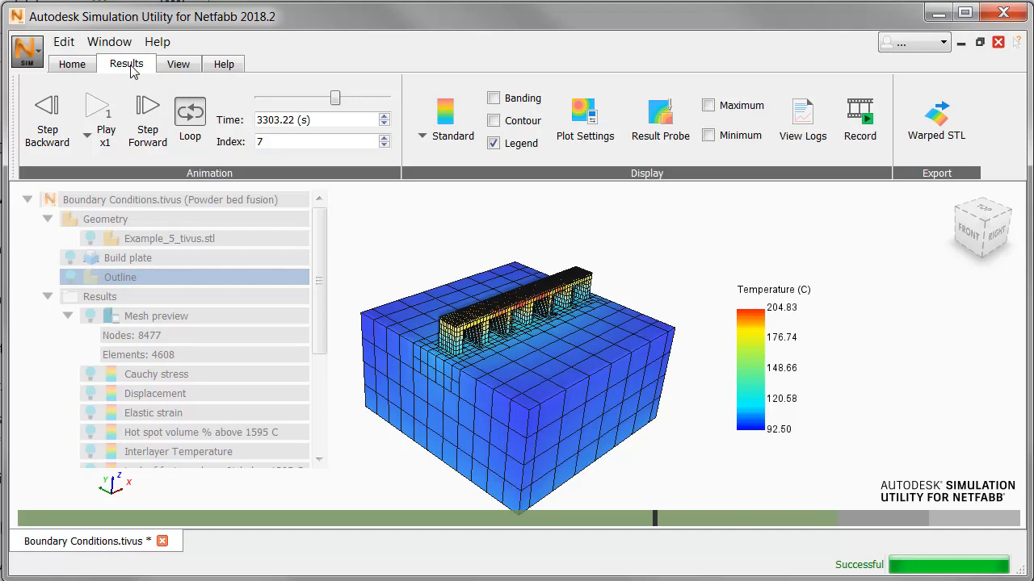
pyautogui.click(75, 66)
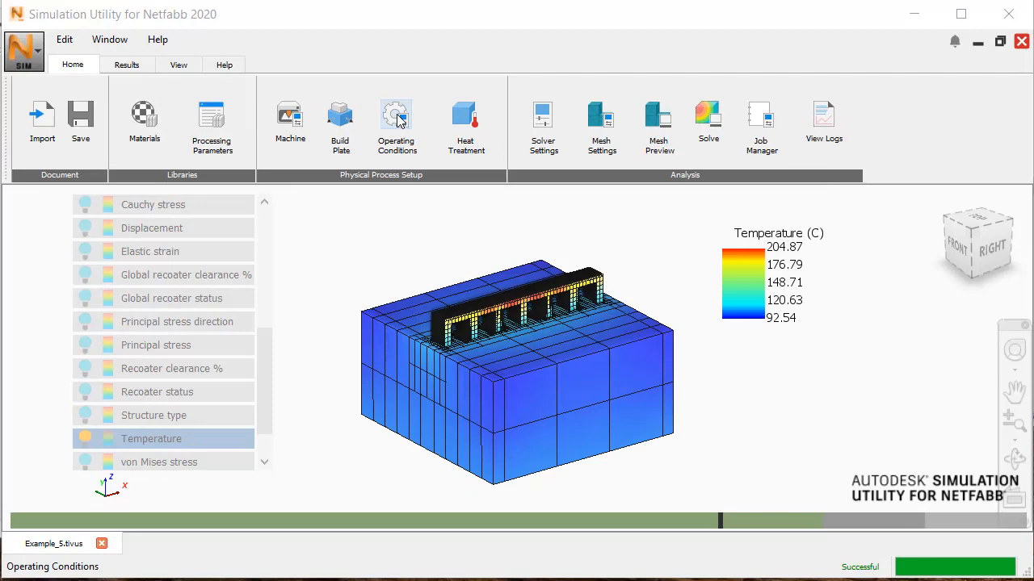
pyautogui.click(396, 118)
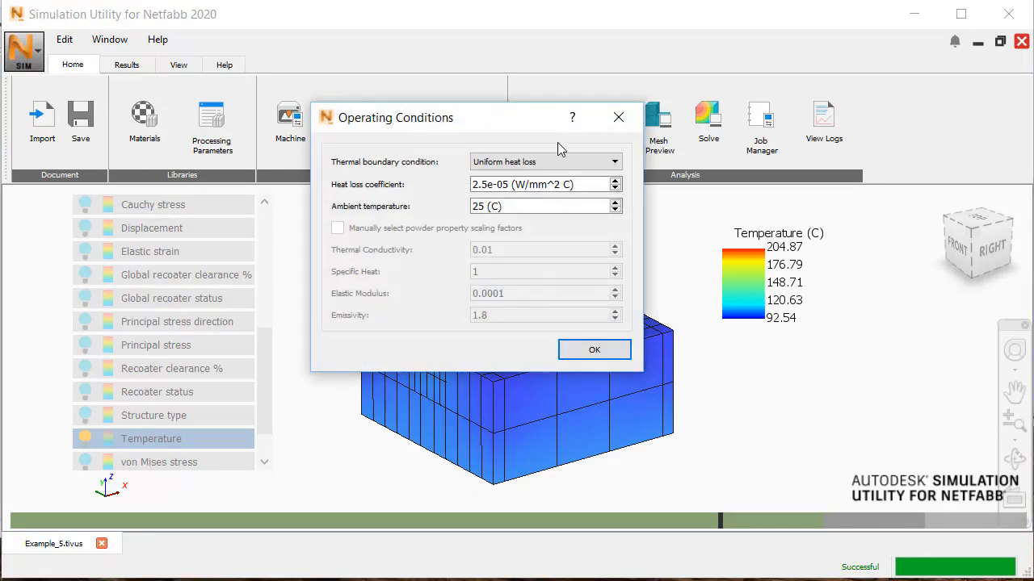
pyautogui.click(616, 162)
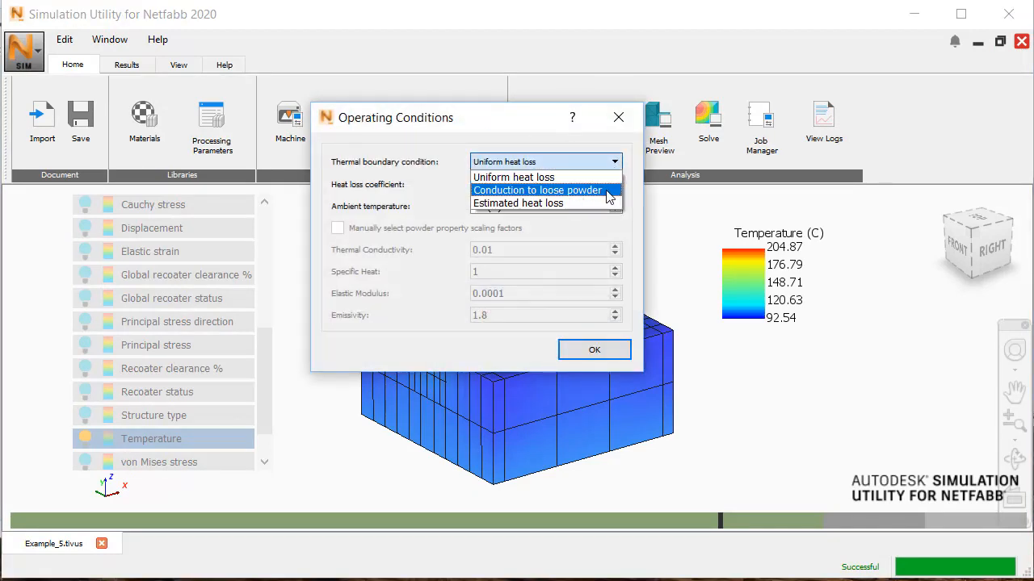
pyautogui.click(608, 191)
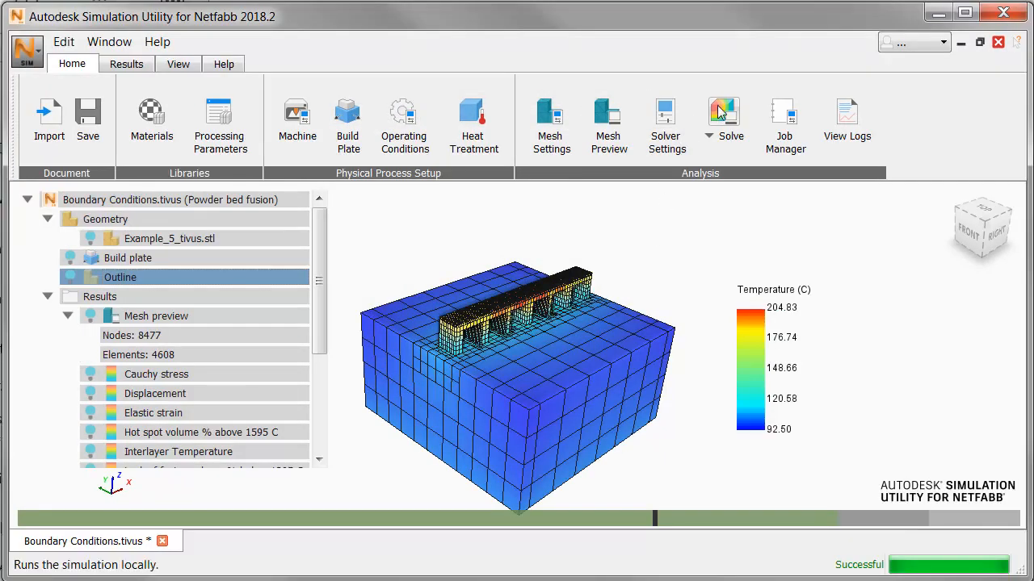
# Step: Solve the simulation again, accepting that the existing results are invalidated
pyautogui.click(722, 114)
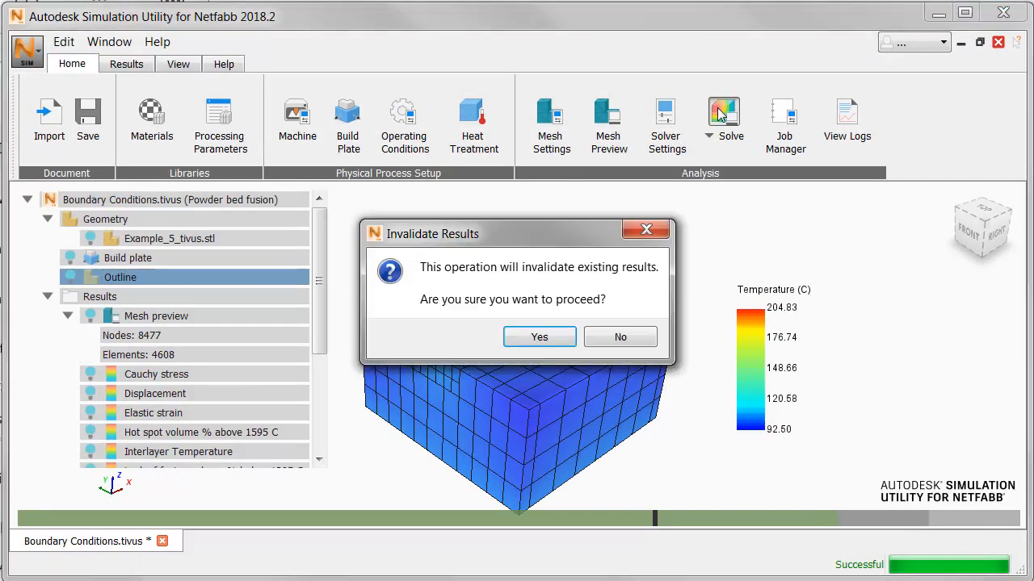
pyautogui.click(556, 337)
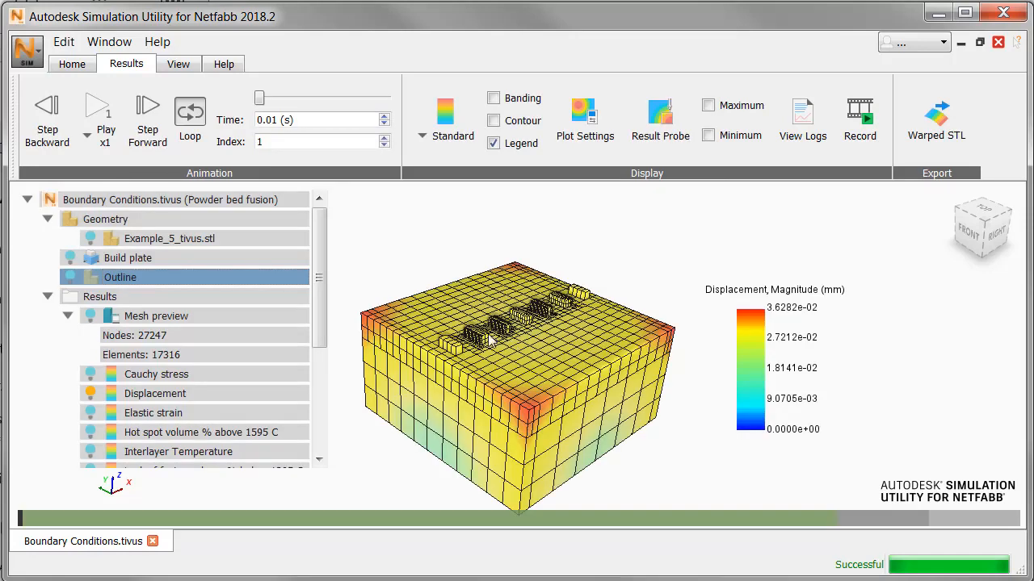
# Step: Display the Temperature (trapped powder) result and examine its looping animation from a different angle
pyautogui.moveTo(318, 274); pyautogui.dragTo(308, 360)
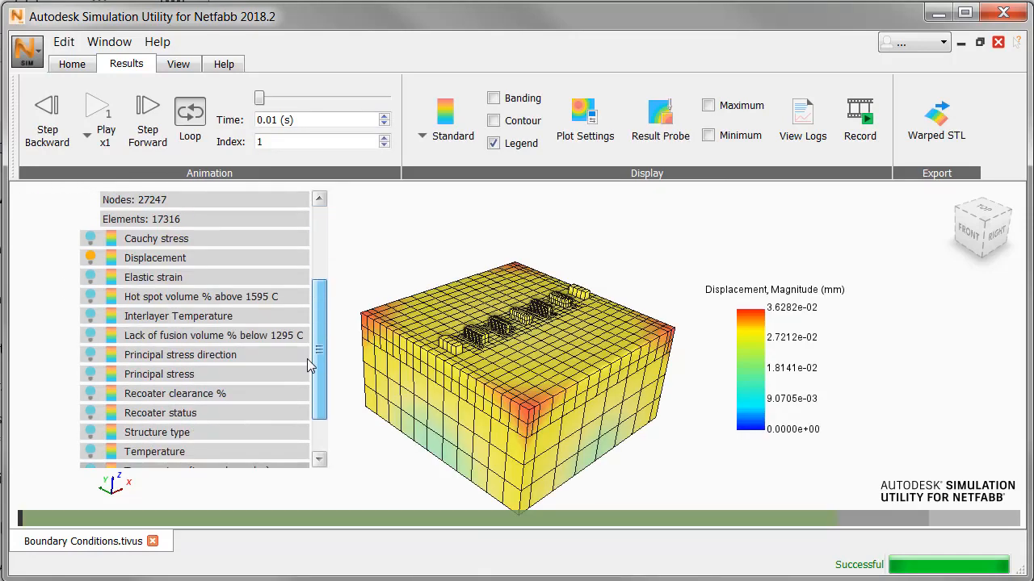
pyautogui.scroll(-1, 307, 358)
pyautogui.click(92, 431)
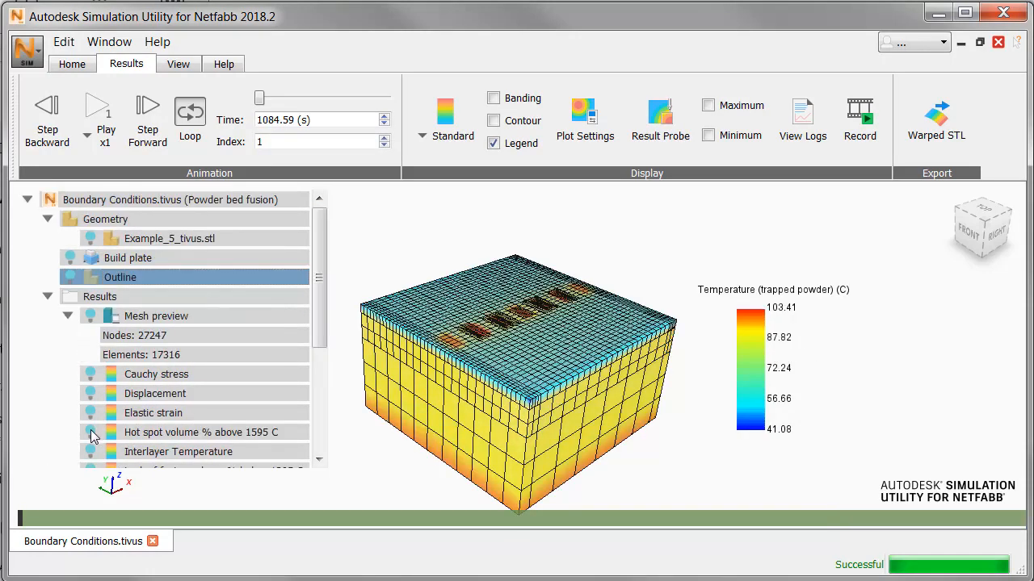
pyautogui.click(201, 118)
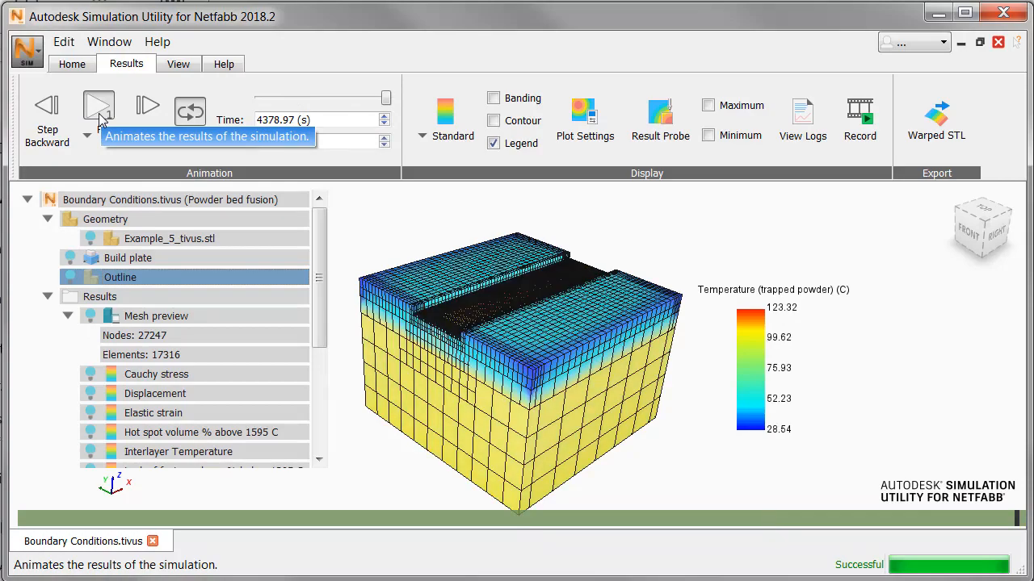
pyautogui.moveTo(992, 228)
pyautogui.mouseDown()
pyautogui.moveTo(981, 234)
pyautogui.moveTo(993, 260)
pyautogui.mouseUp()
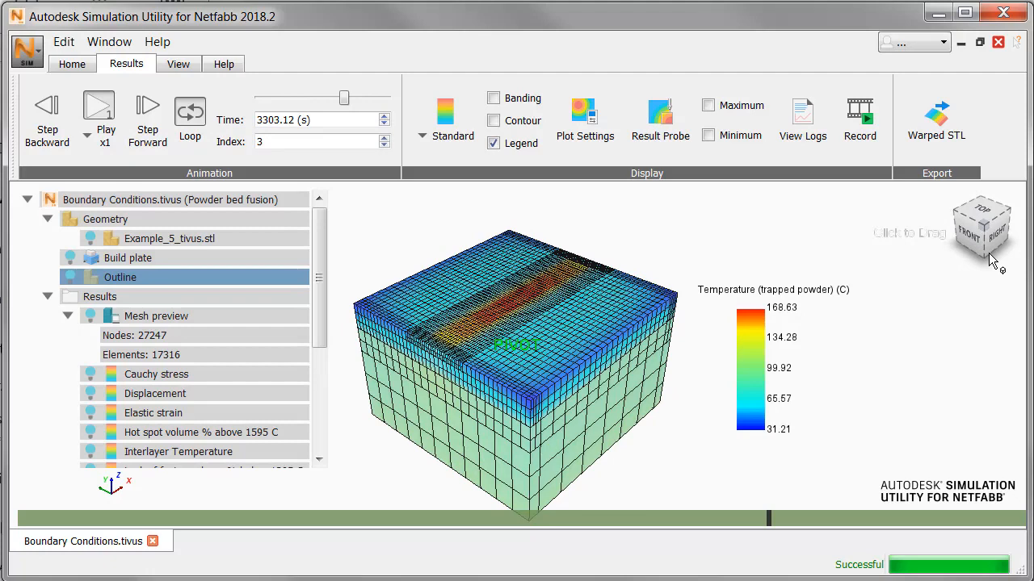